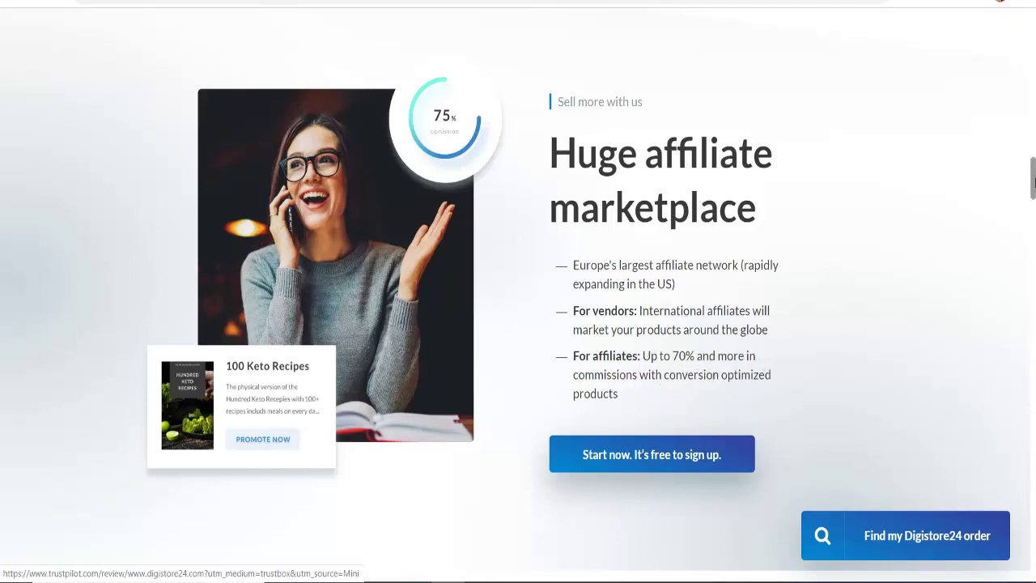
- Look through the Digistore24 homepage, from the affiliate marketplace section past the testimonials and reseller service to the footer
{"action": "left_click_drag", "start_coordinate": [1033, 184], "coordinate": [1033, 231]}
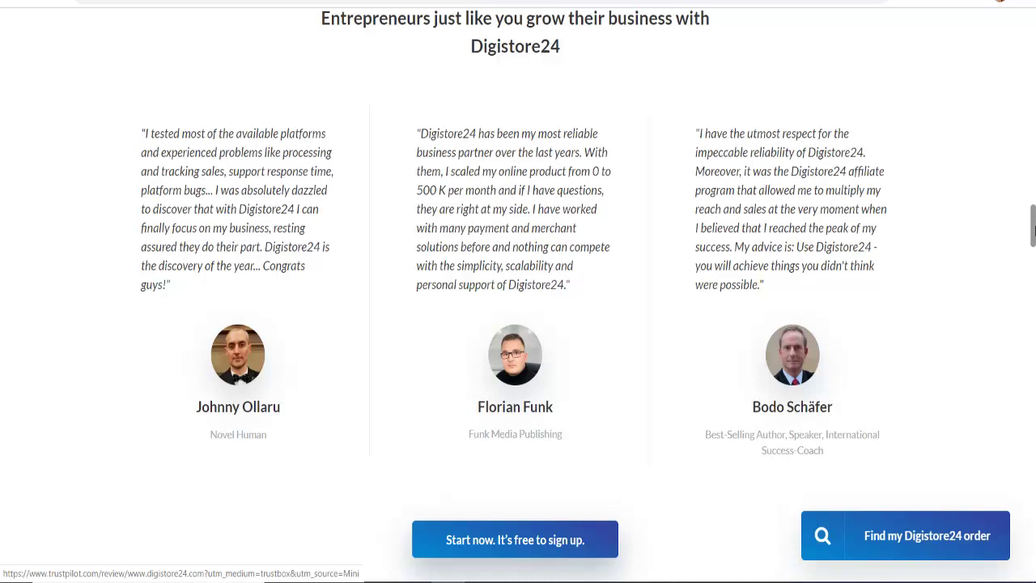
{"action": "left_click_drag", "start_coordinate": [1032, 233], "coordinate": [1032, 281]}
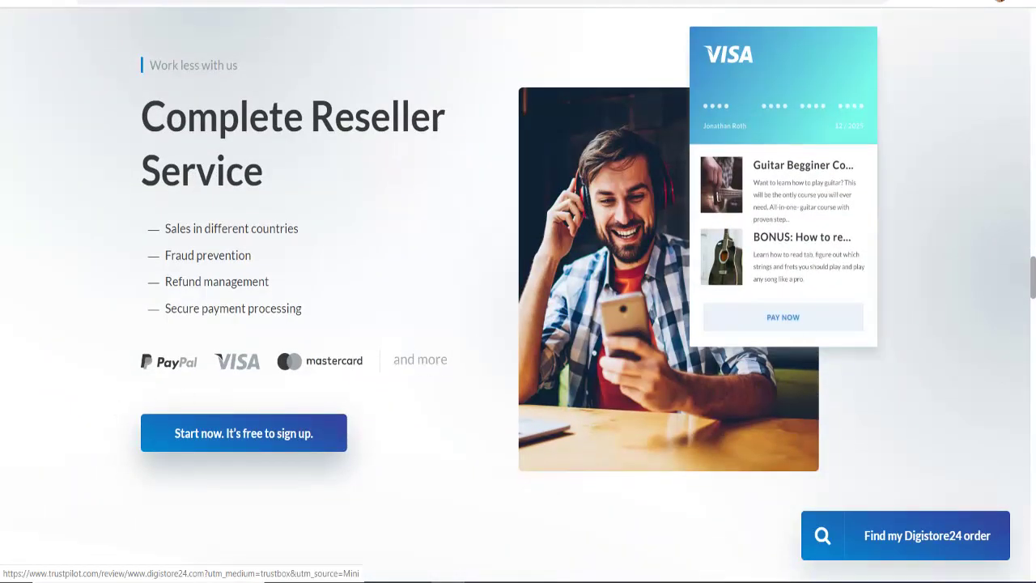
{"action": "left_click_drag", "start_coordinate": [1033, 271], "coordinate": [1033, 442]}
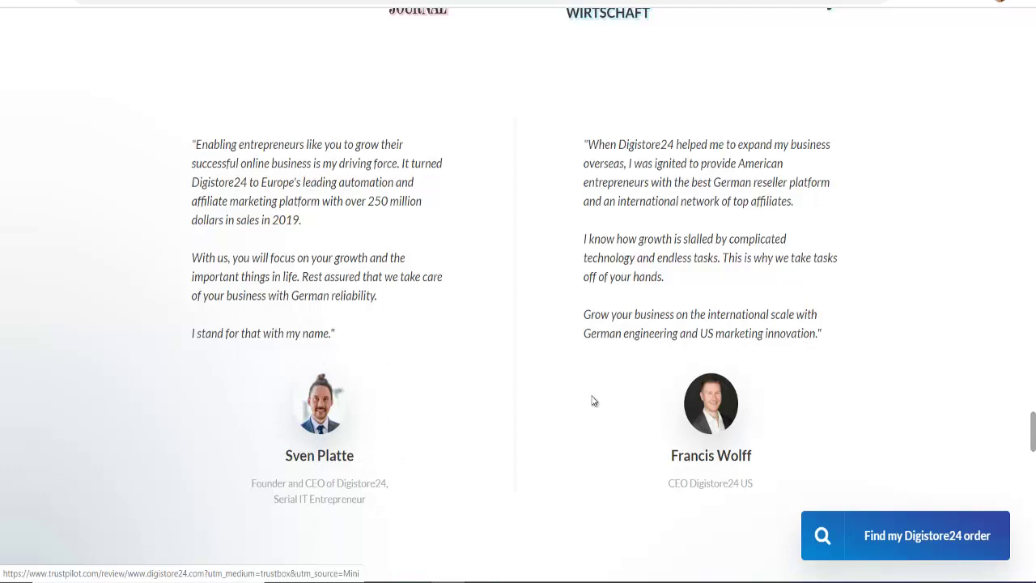
{"action": "left_click_drag", "start_coordinate": [1032, 432], "coordinate": [1033, 558]}
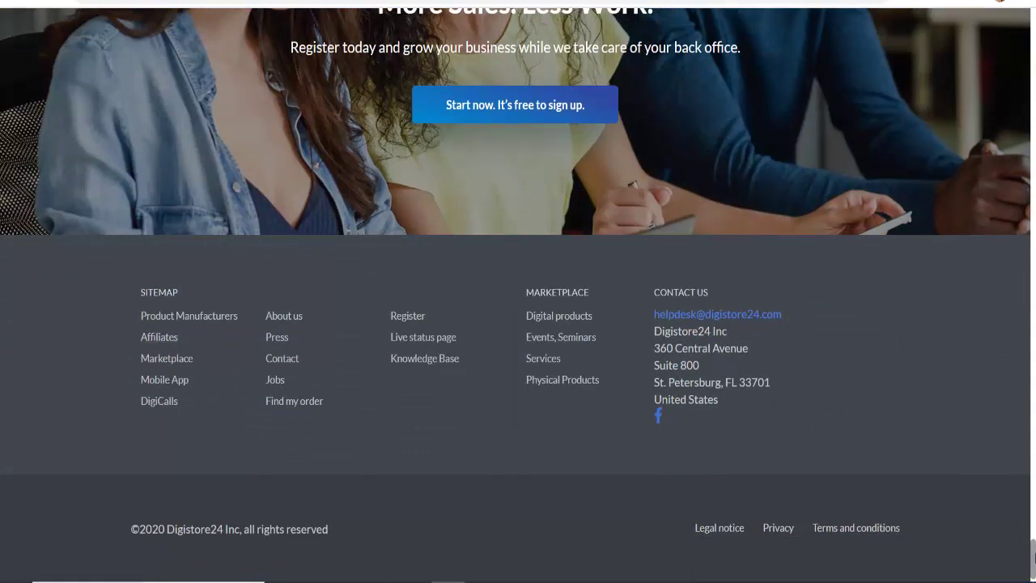
{"action": "left_click_drag", "start_coordinate": [1033, 475], "coordinate": [1033, 16]}
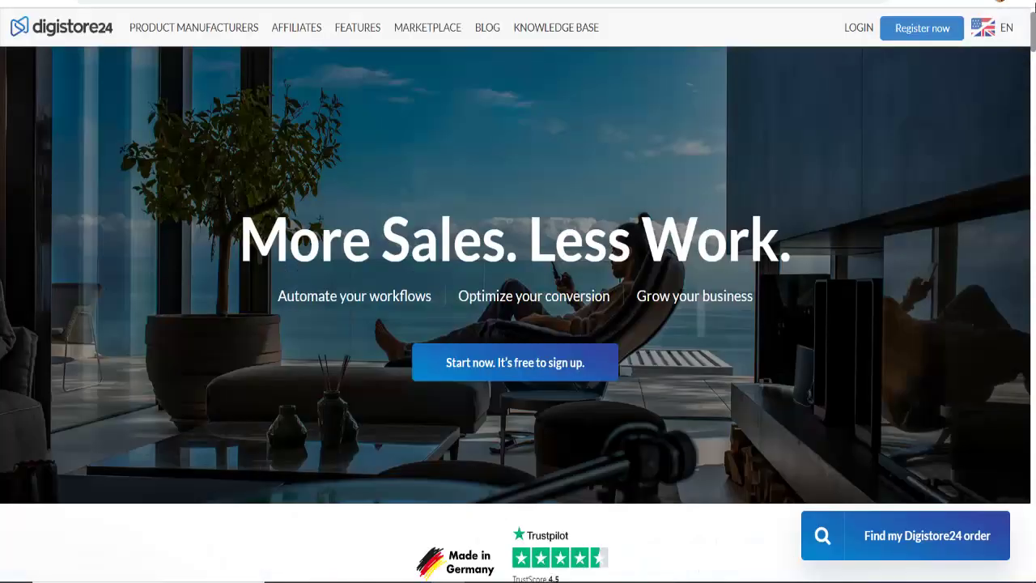
- Open the free registration form and review its vendor and affiliate sign-up options
{"action": "left_click", "coordinate": [899, 36]}
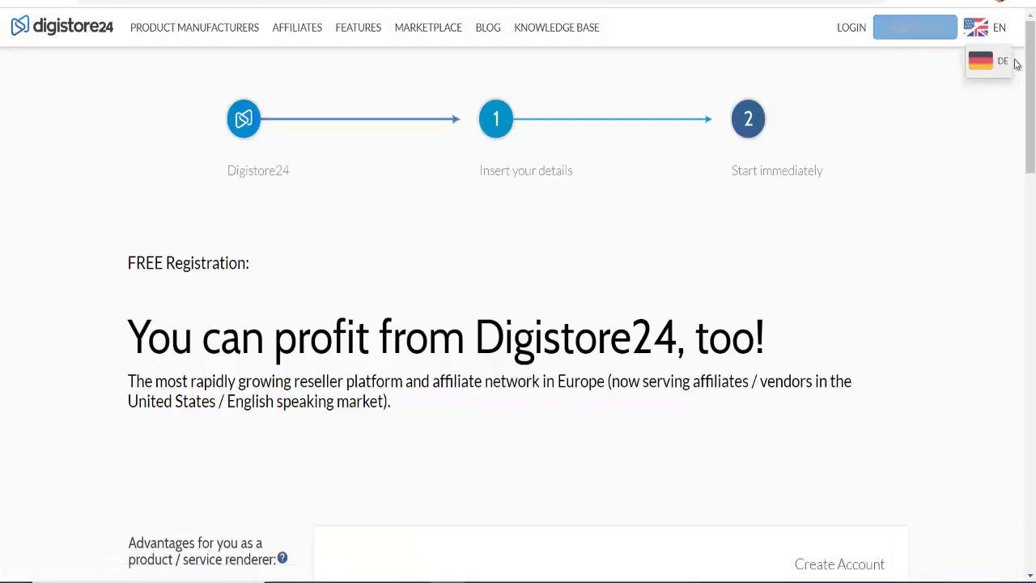
{"action": "left_click_drag", "start_coordinate": [1033, 91], "coordinate": [1032, 239]}
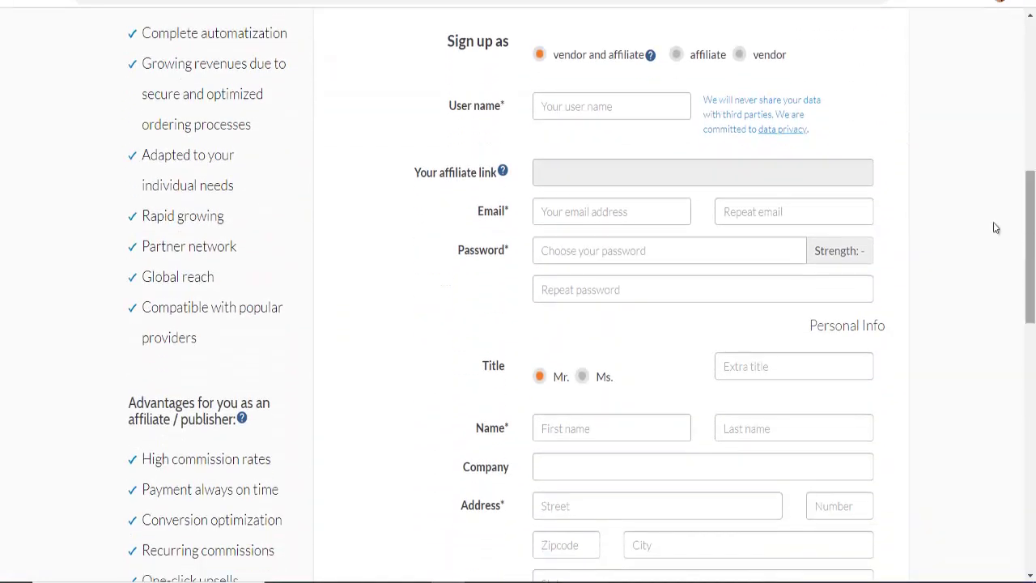
{"action": "mouse_move", "coordinate": [531, 68]}
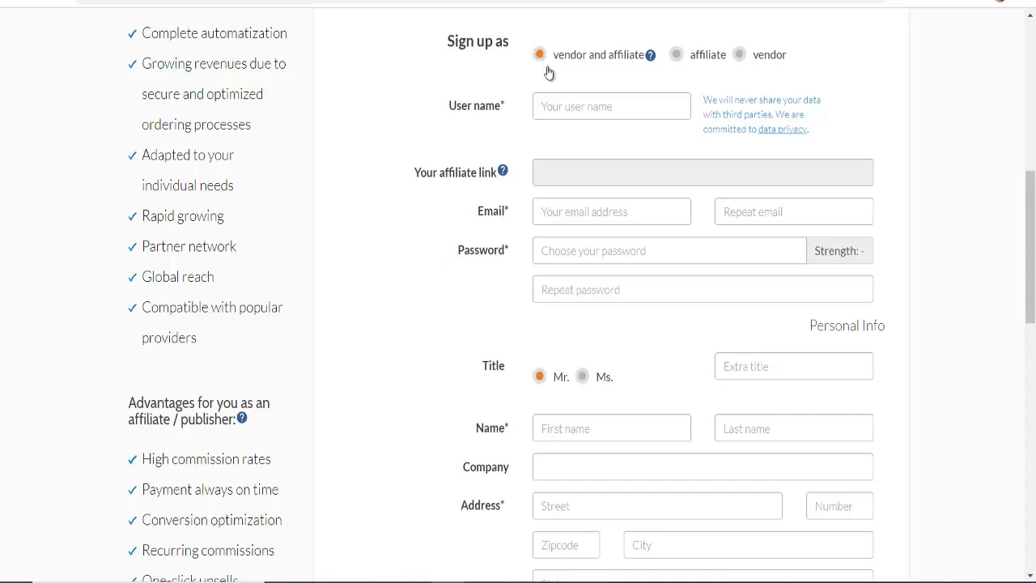
- Try a user name in the registration form to preview the affiliate link, and clear the field again
{"action": "left_click", "coordinate": [562, 111]}
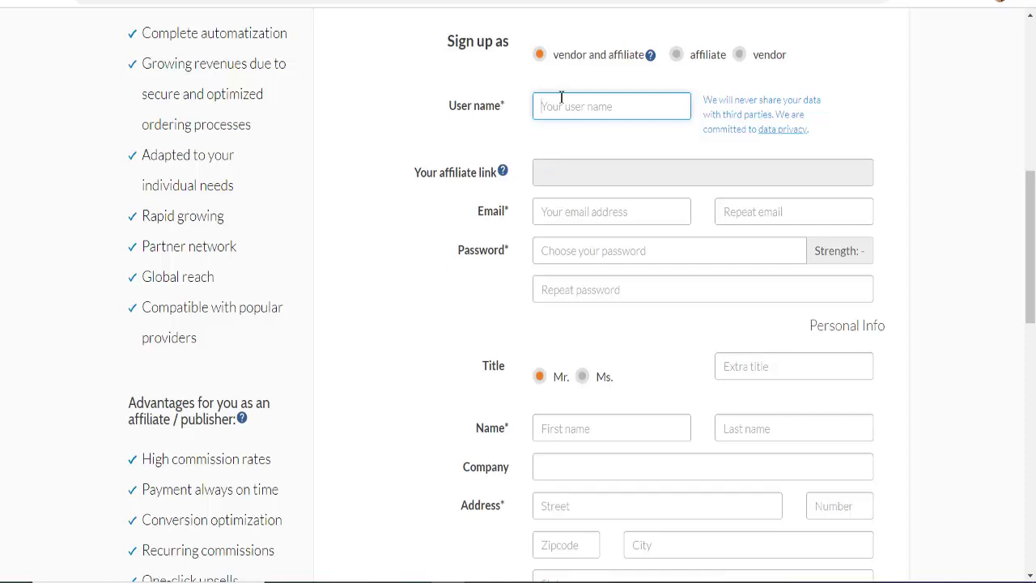
{"action": "type", "text": "this"}
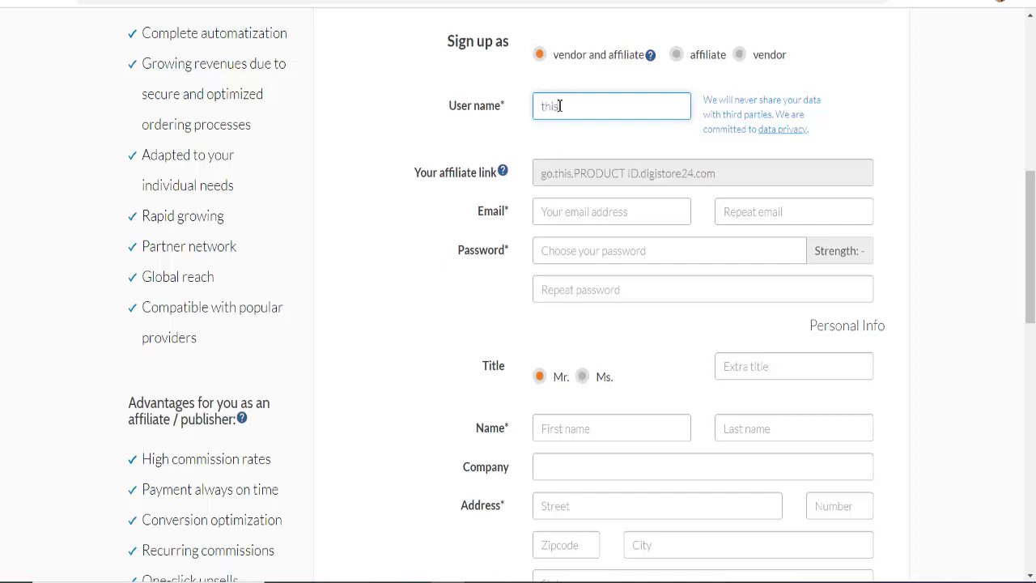
{"action": "type", "text": "tech"}
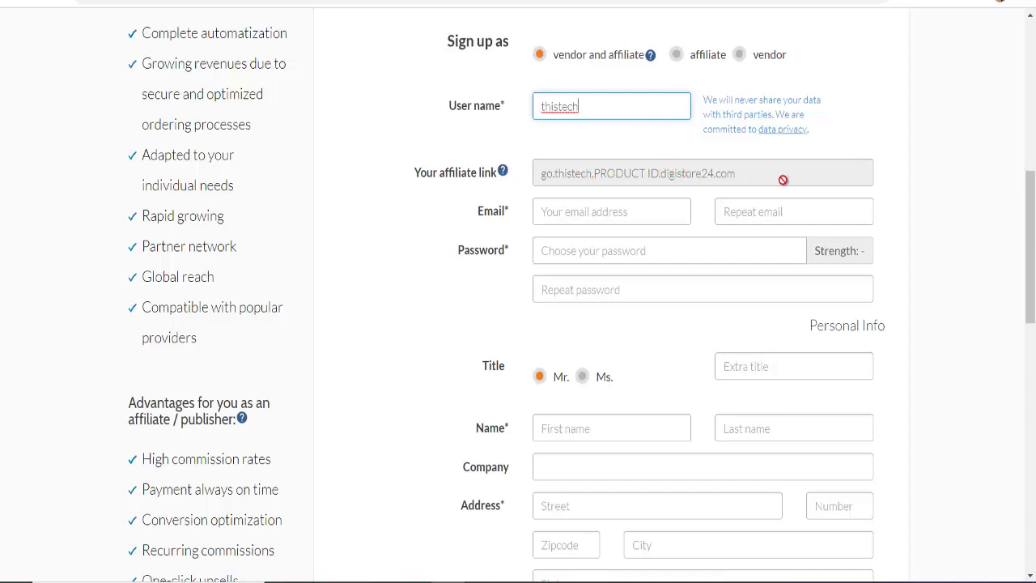
{"action": "mouse_move", "coordinate": [502, 172]}
{"action": "key", "text": "ctrl+a"}
{"action": "key", "text": "BackSpace"}
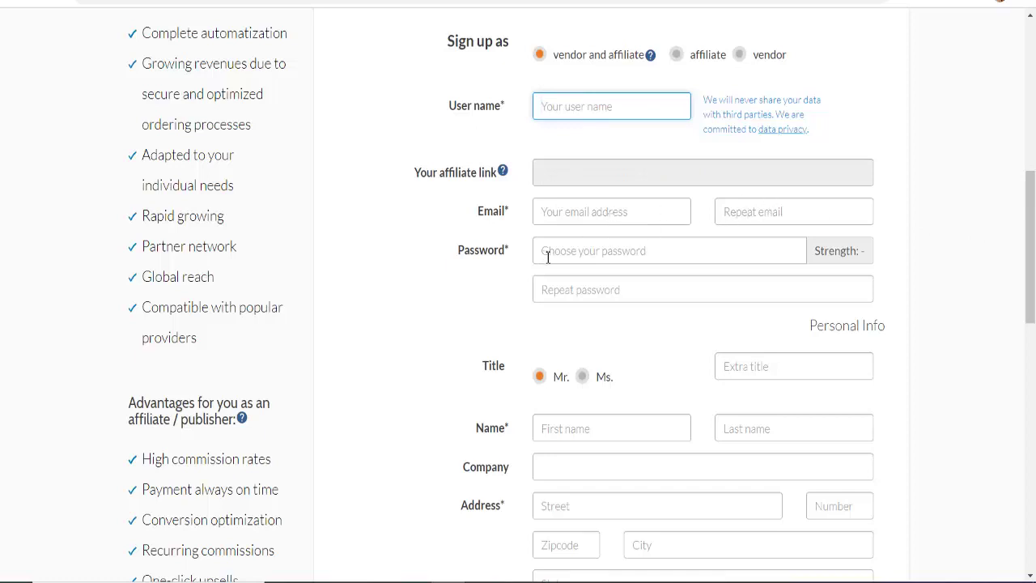
- Review the personal info, address, country, phone and consent fields of the registration form
{"action": "scroll", "coordinate": [968, 271], "scroll_direction": "down", "scroll_amount": 4}
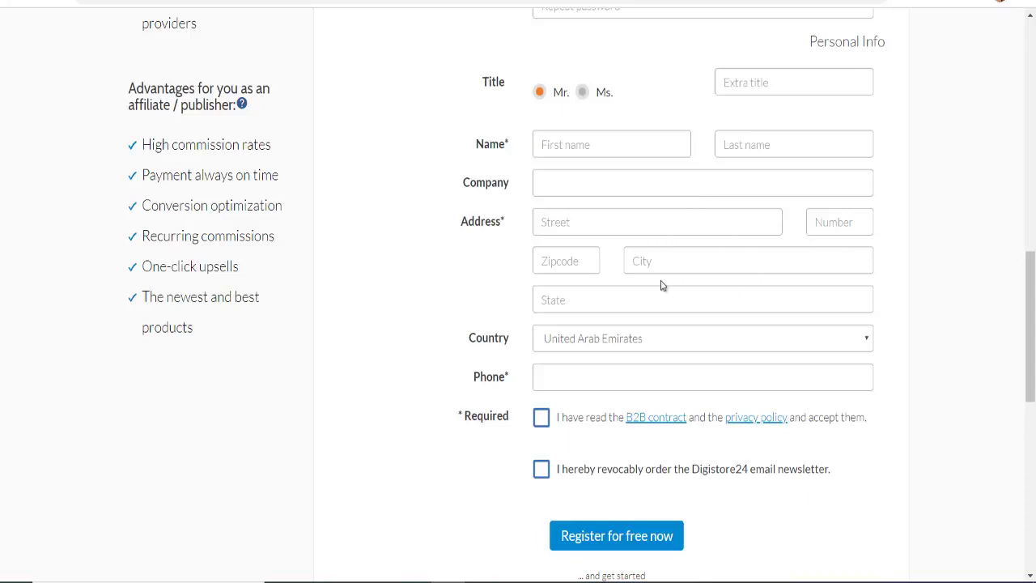
{"action": "scroll", "coordinate": [688, 251], "scroll_direction": "down", "scroll_amount": 1}
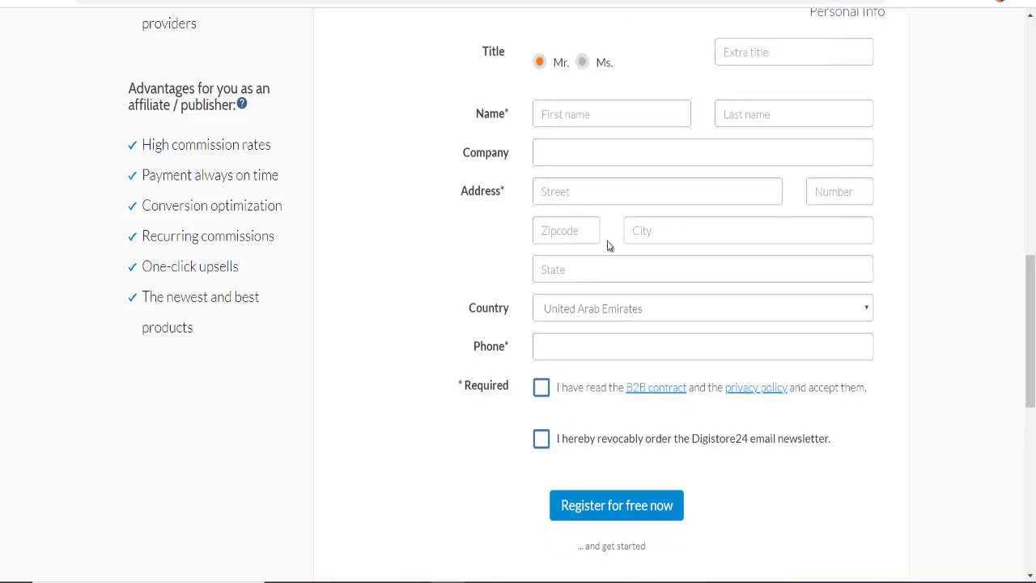
{"action": "scroll", "coordinate": [550, 276], "scroll_direction": "up", "scroll_amount": 1}
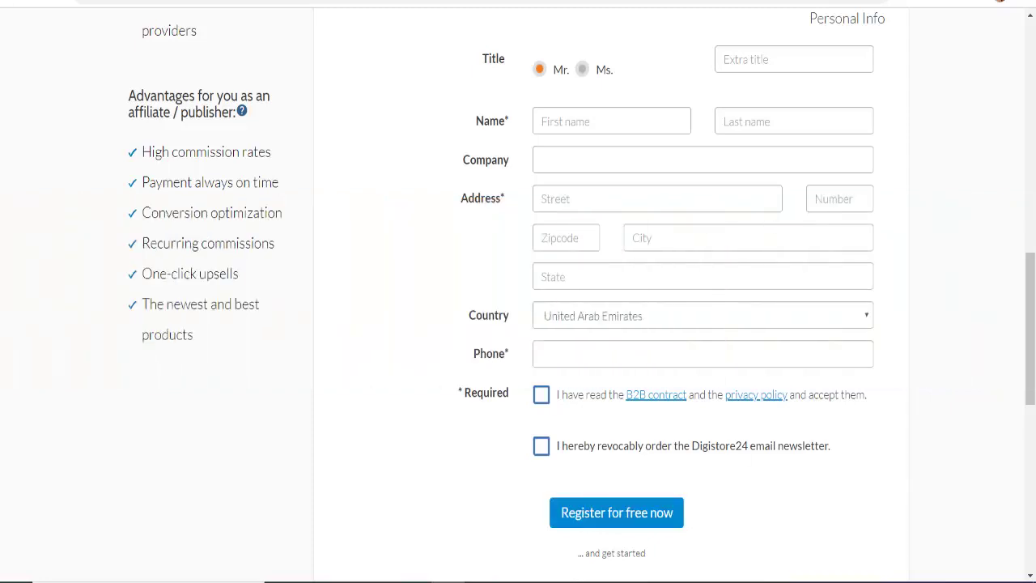
- Log in to the existing account with the prefilled credentials and dismiss the browser's password-saving offer
{"action": "scroll", "coordinate": [873, 4], "scroll_direction": "up", "scroll_amount": 10}
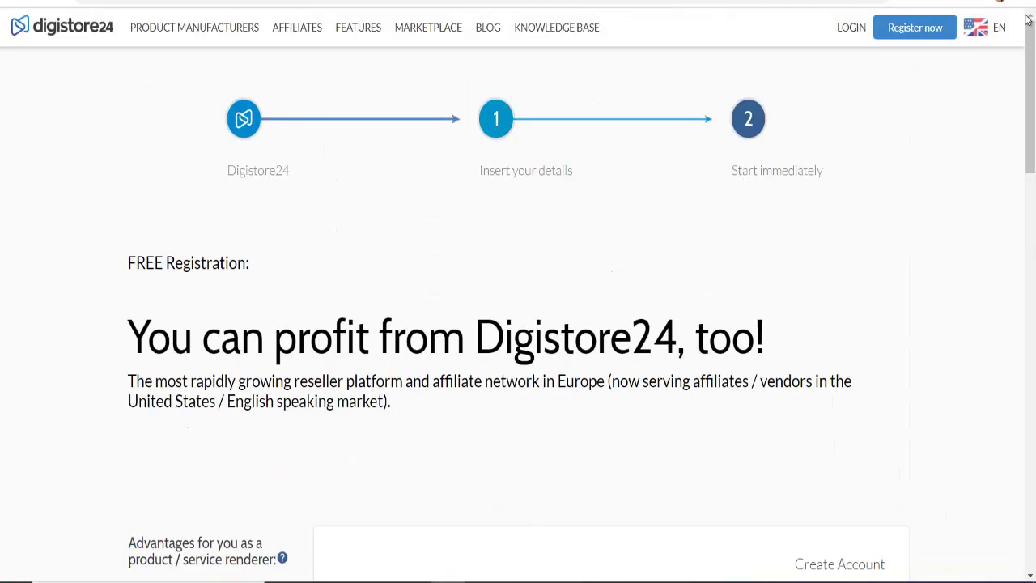
{"action": "left_click", "coordinate": [853, 29]}
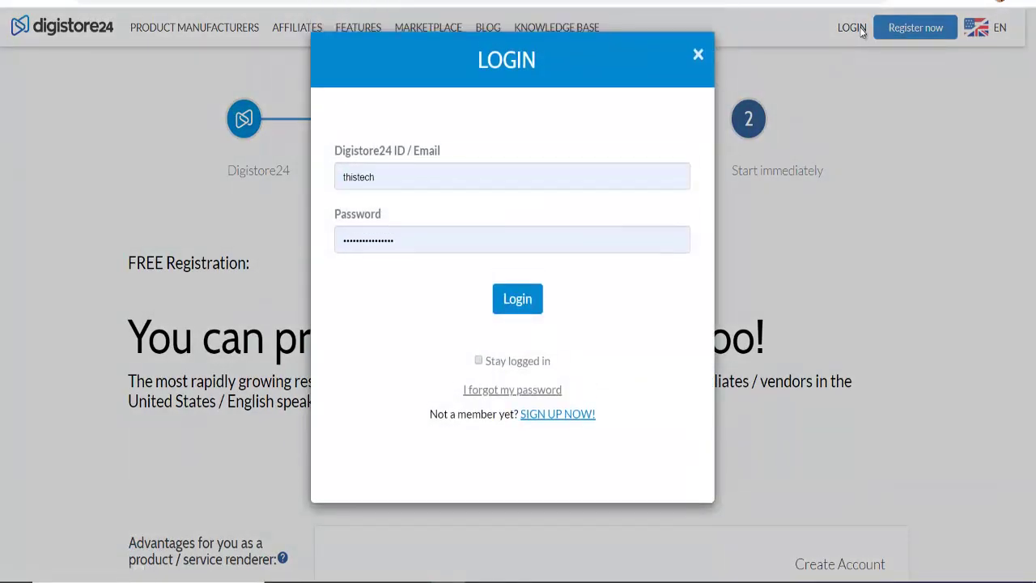
{"action": "left_click", "coordinate": [539, 314]}
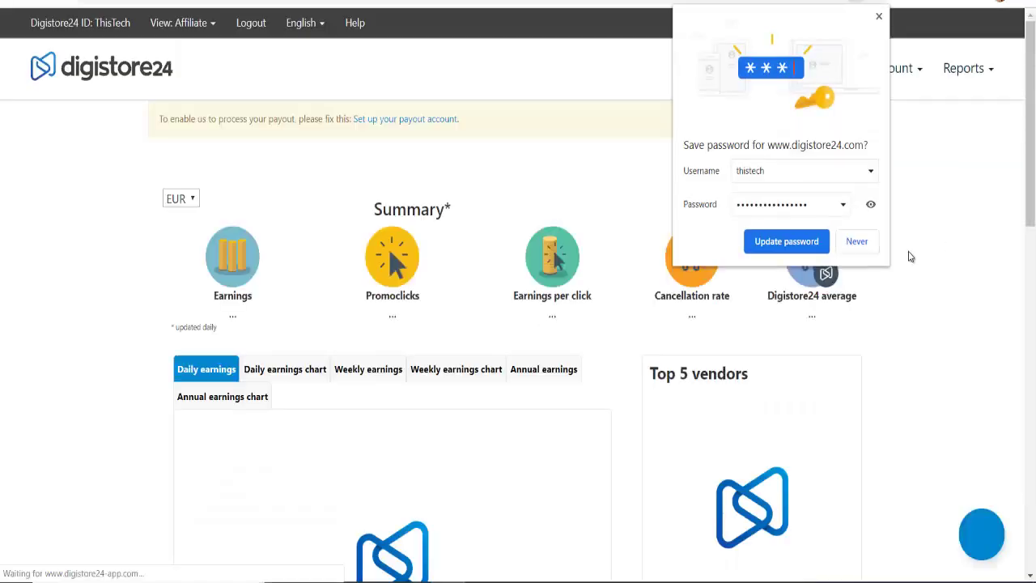
{"action": "left_click", "coordinate": [954, 210]}
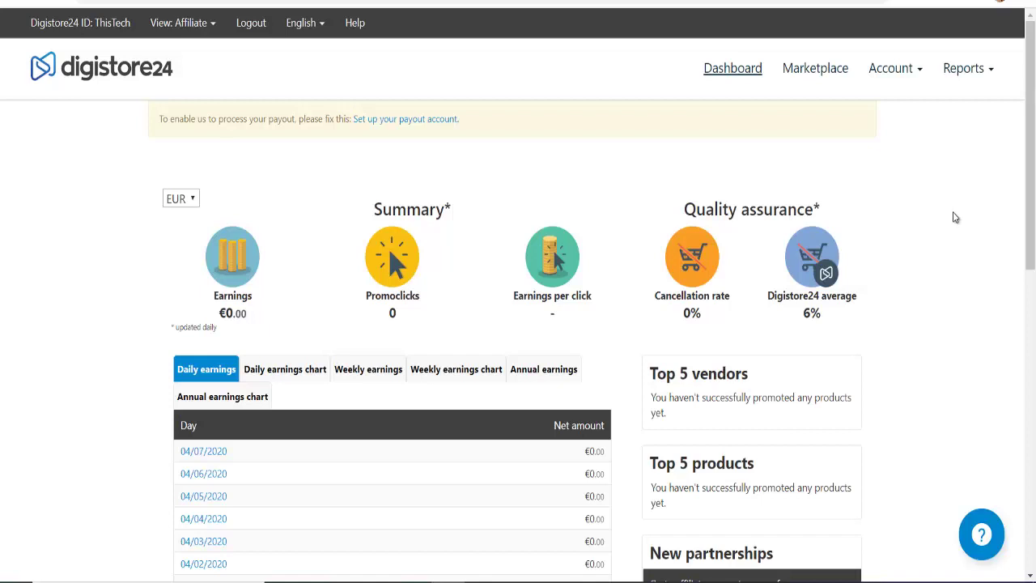
- Check the available account views and interface languages on the affiliate dashboard without changing them
{"action": "mouse_move", "coordinate": [165, 272]}
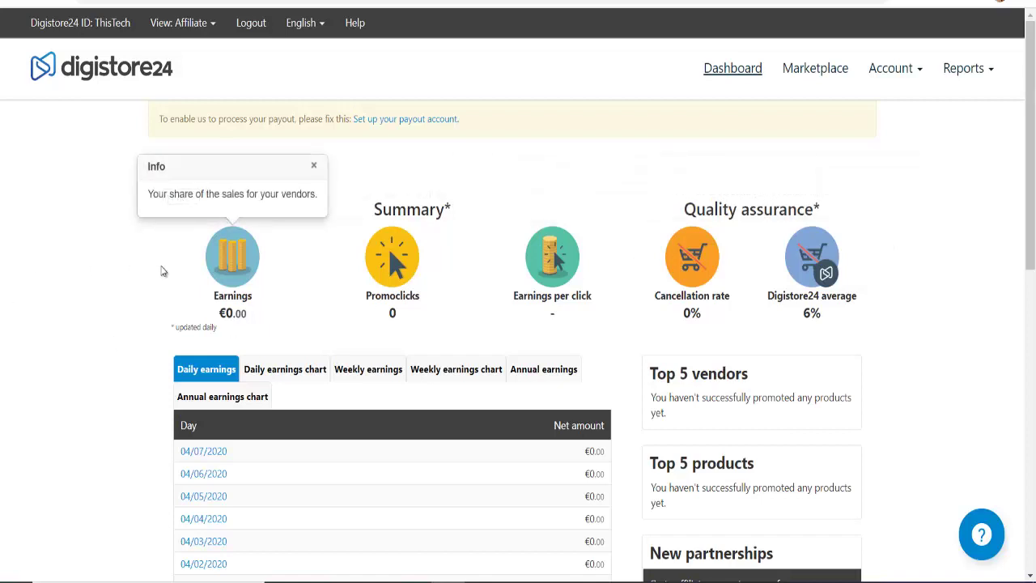
{"action": "left_click", "coordinate": [221, 28]}
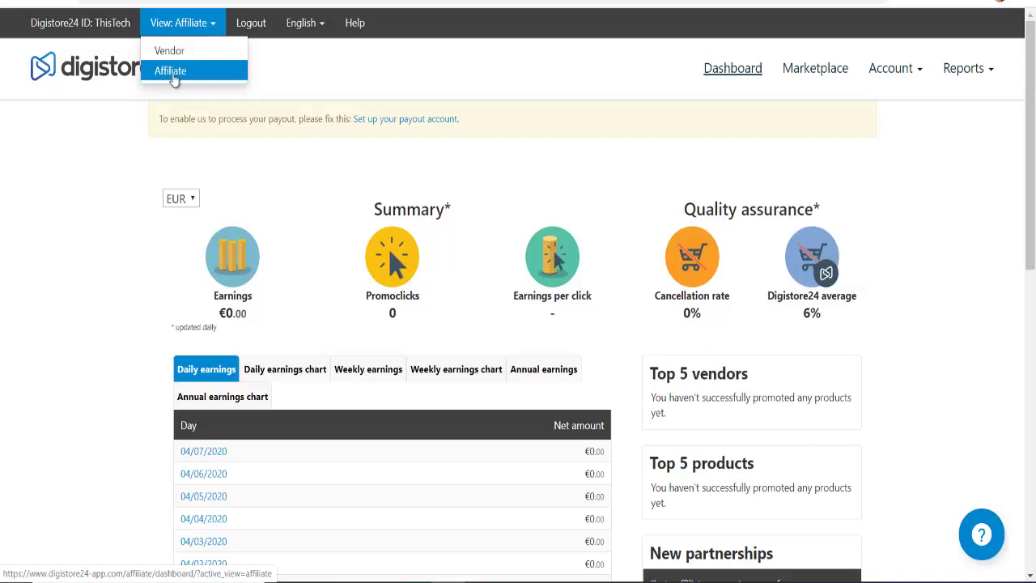
{"action": "left_click", "coordinate": [114, 166]}
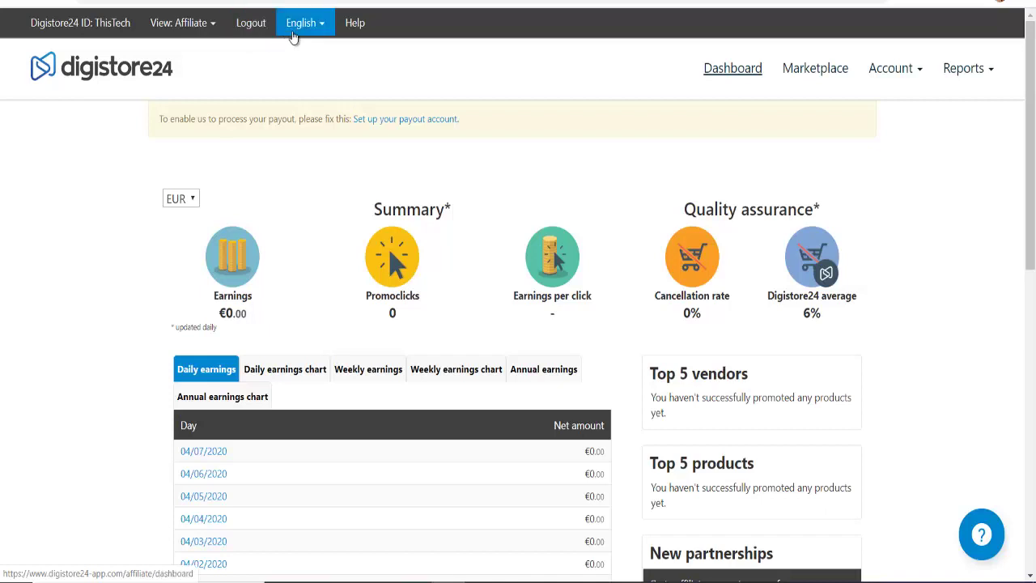
{"action": "left_click", "coordinate": [319, 33]}
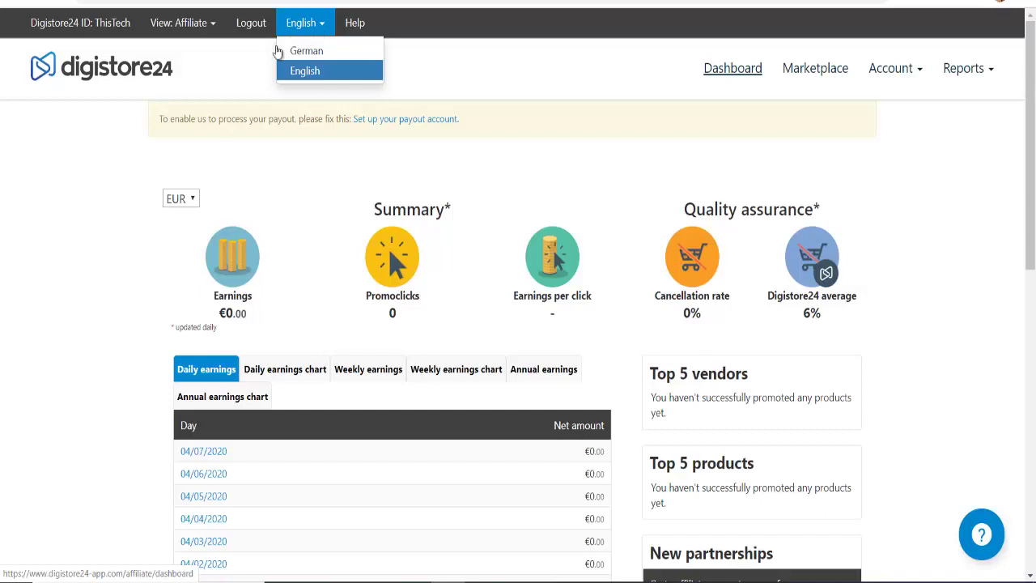
{"action": "left_click", "coordinate": [88, 238]}
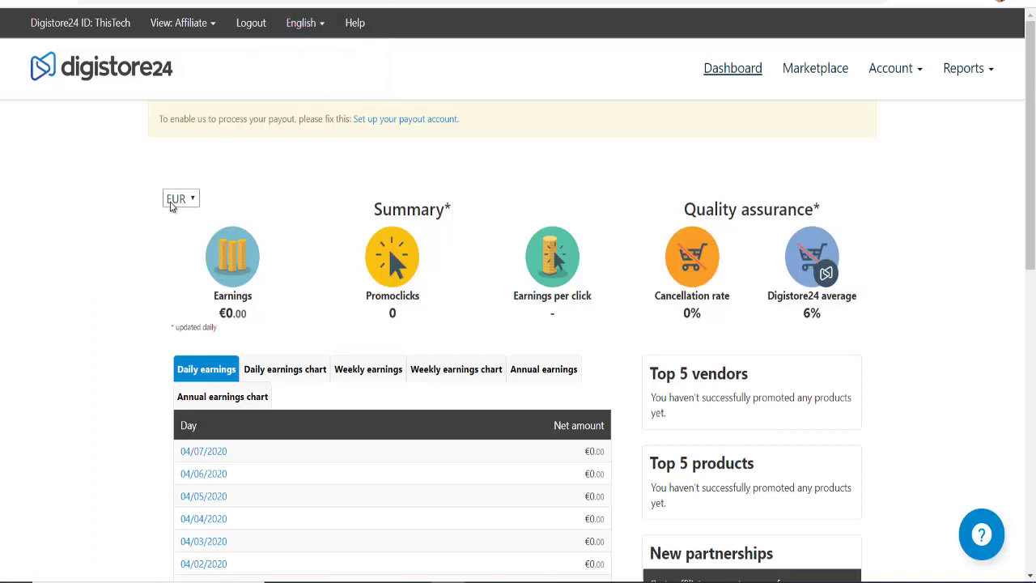
- Switch the dashboard currency to USD and back to EUR
{"action": "left_click", "coordinate": [178, 201]}
{"action": "left_click", "coordinate": [178, 234]}
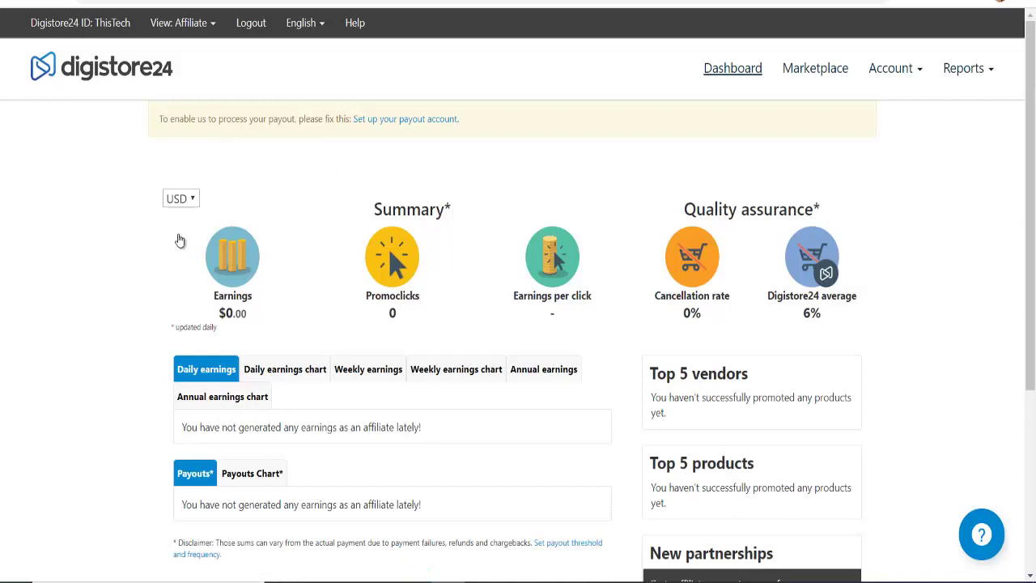
{"action": "left_click", "coordinate": [181, 198]}
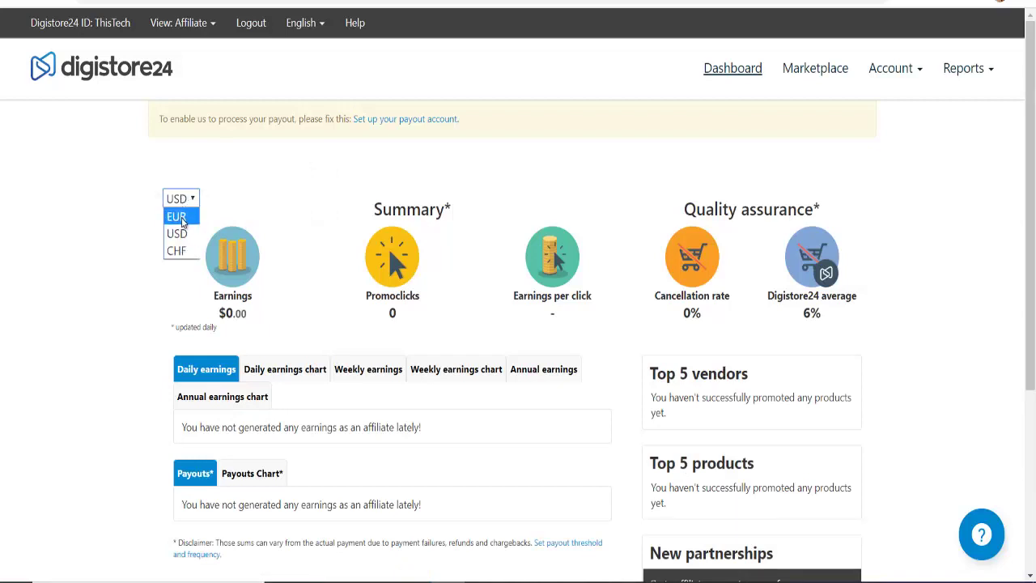
{"action": "left_click", "coordinate": [180, 218]}
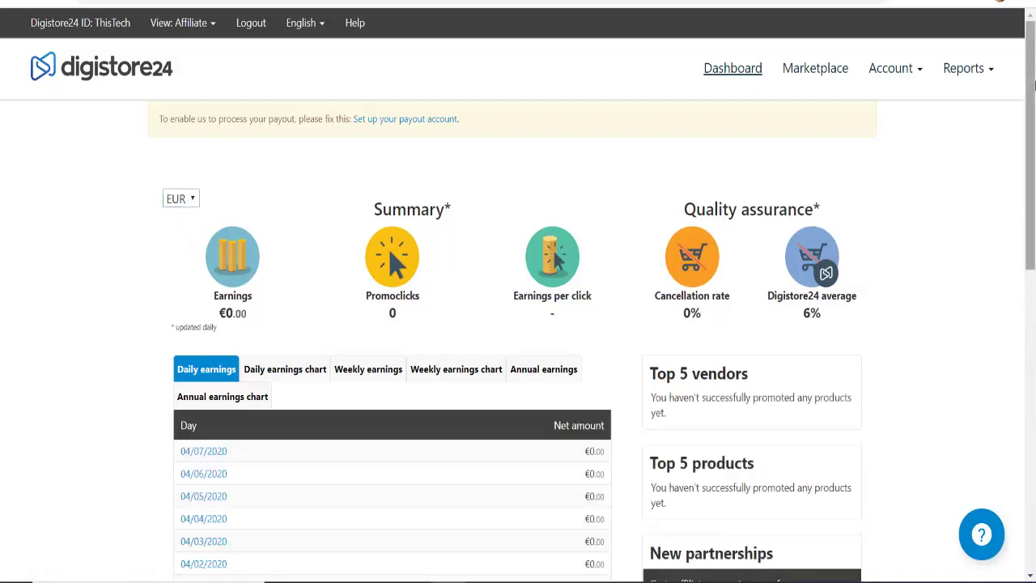
- Examine the dashboard's summary and quality metrics and daily earnings list, and display the daily earnings chart
{"action": "scroll", "coordinate": [839, 130], "scroll_direction": "down", "scroll_amount": 2}
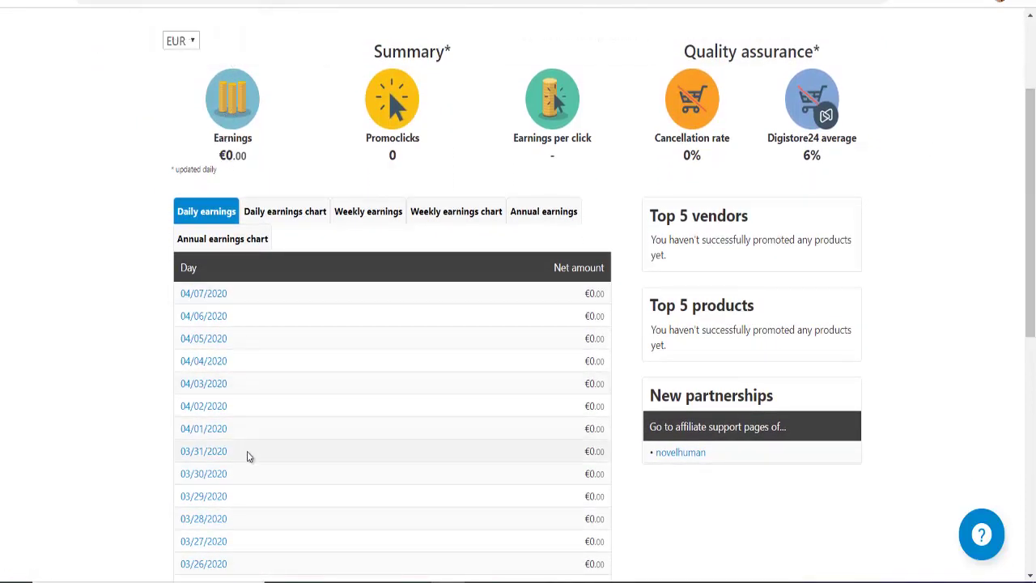
{"action": "mouse_move", "coordinate": [539, 119]}
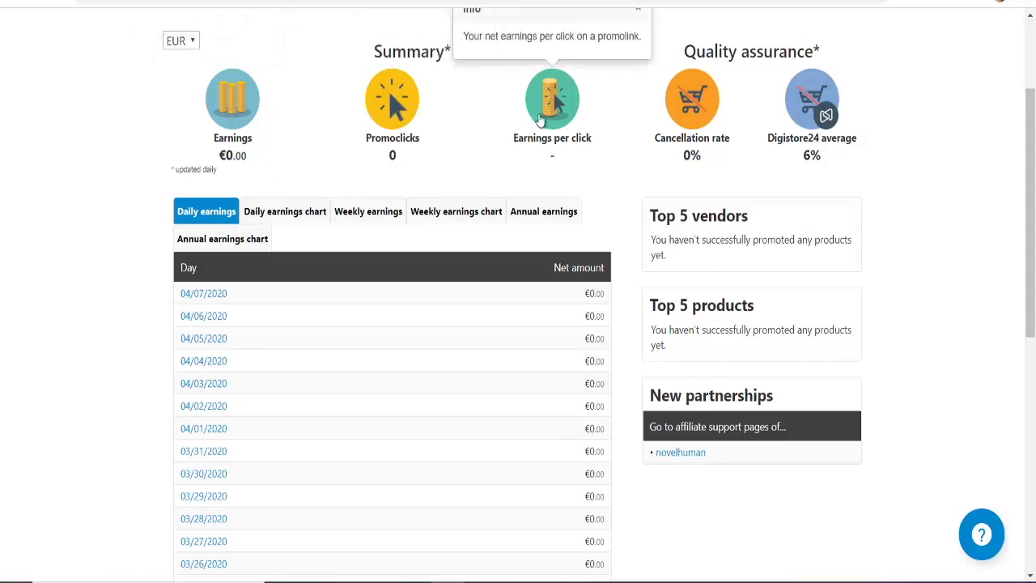
{"action": "mouse_move", "coordinate": [794, 138]}
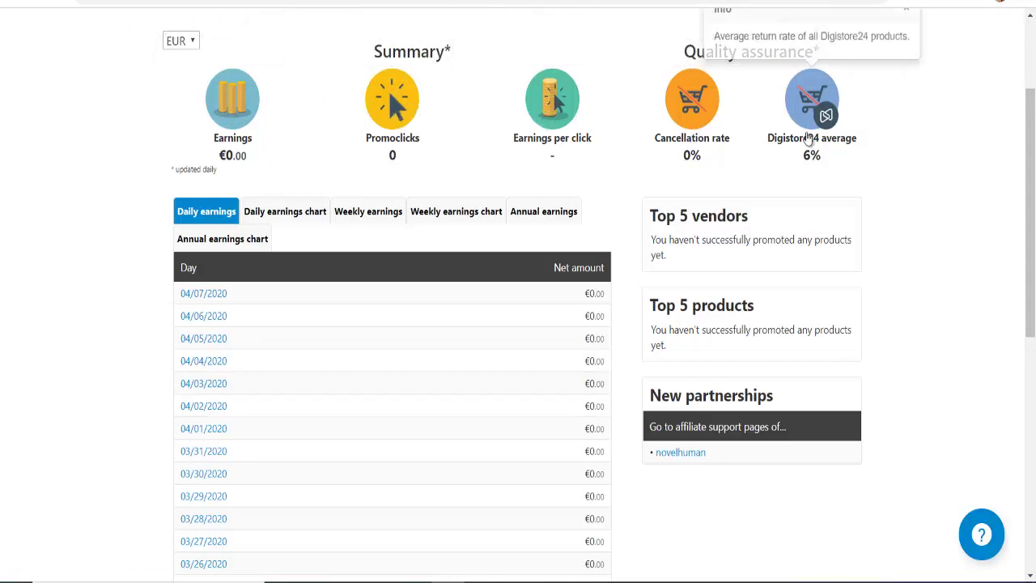
{"action": "scroll", "coordinate": [794, 138], "scroll_direction": "down", "scroll_amount": 1}
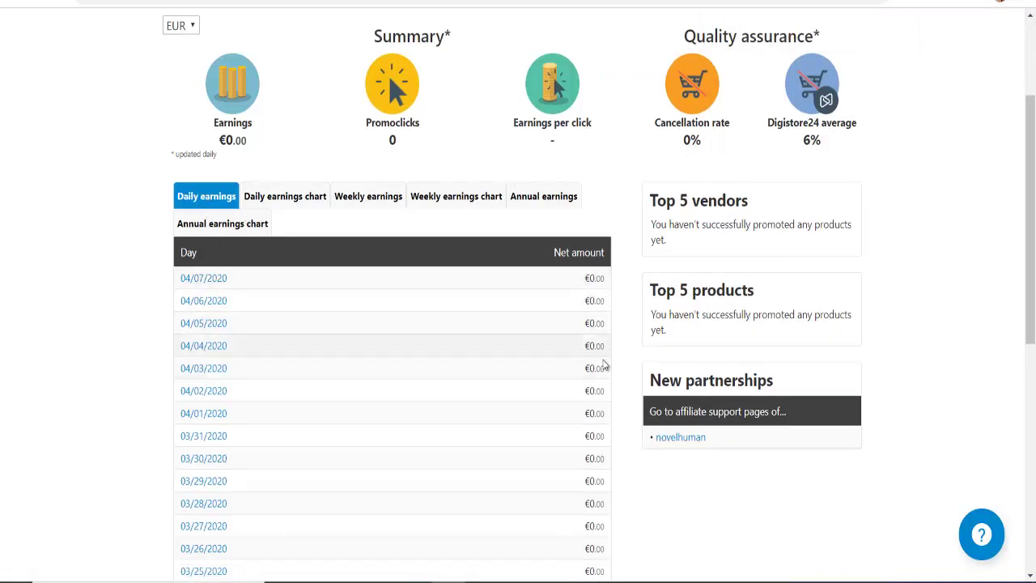
{"action": "left_click", "coordinate": [279, 199]}
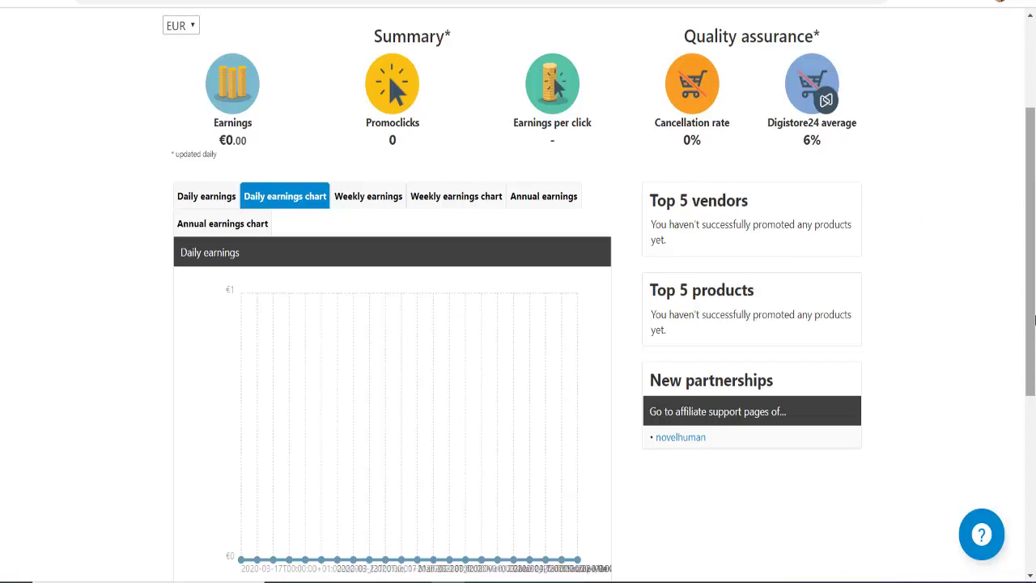
- Open the account details page from the affiliate dashboard
{"action": "left_click_drag", "start_coordinate": [1033, 320], "coordinate": [1031, 191]}
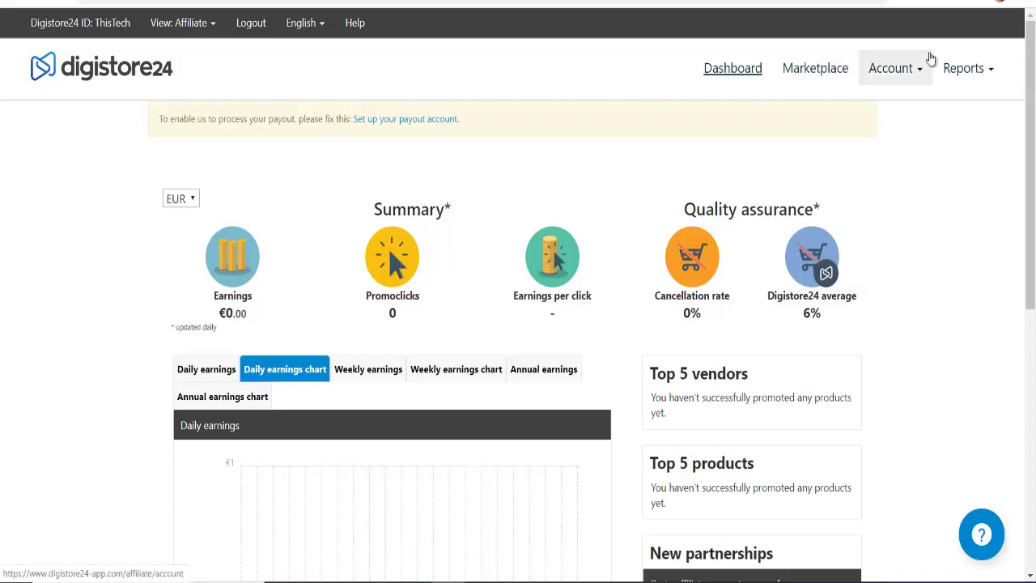
{"action": "mouse_move", "coordinate": [912, 81]}
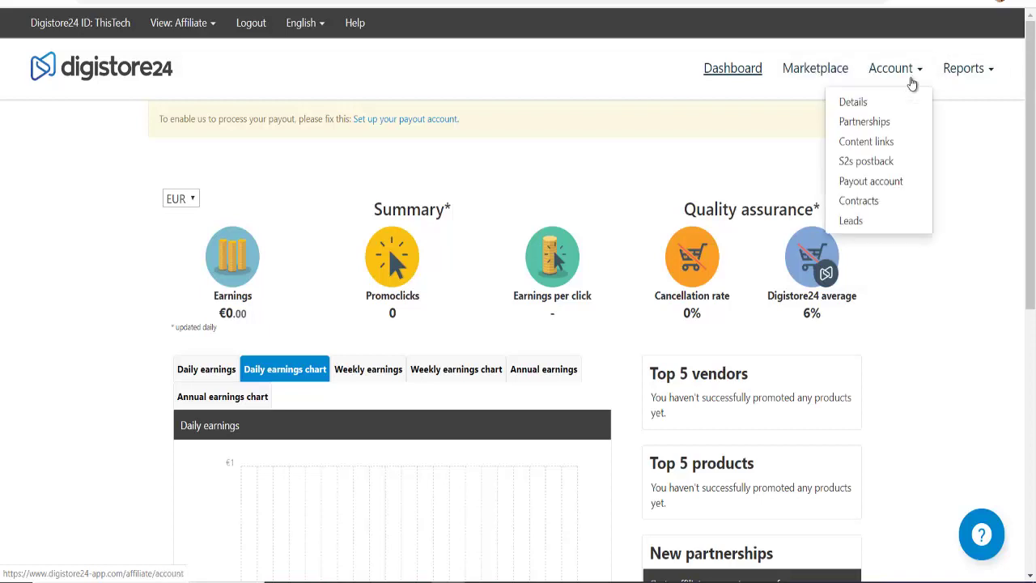
{"action": "left_click", "coordinate": [856, 102]}
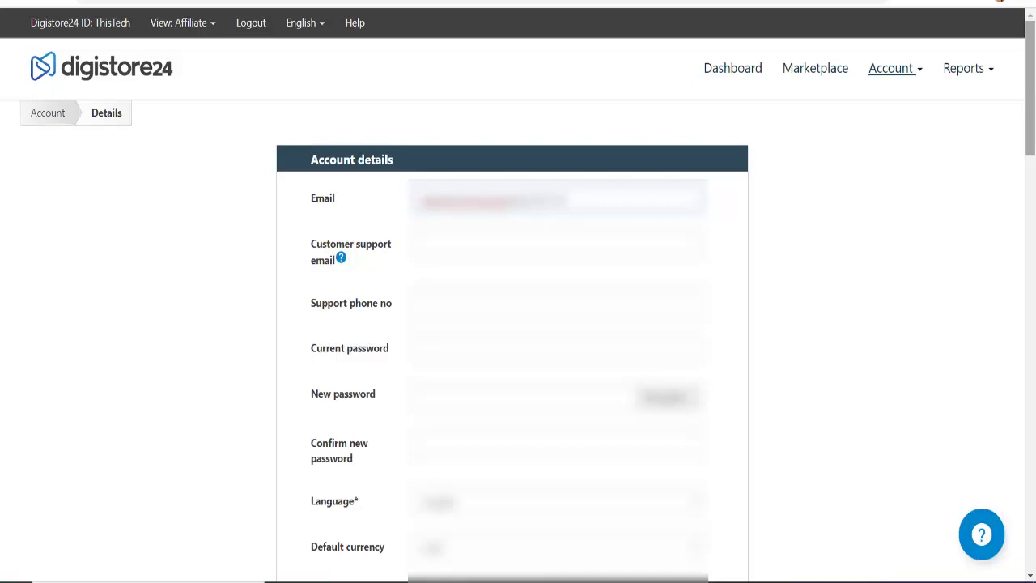
- Review the account details page through the address, reseller contracts and settings sections, and check the available table page sizes without changing them
{"action": "scroll", "coordinate": [518, 291], "scroll_direction": "down", "scroll_amount": 2}
{"action": "scroll", "coordinate": [1033, 280], "scroll_direction": "down", "scroll_amount": 7}
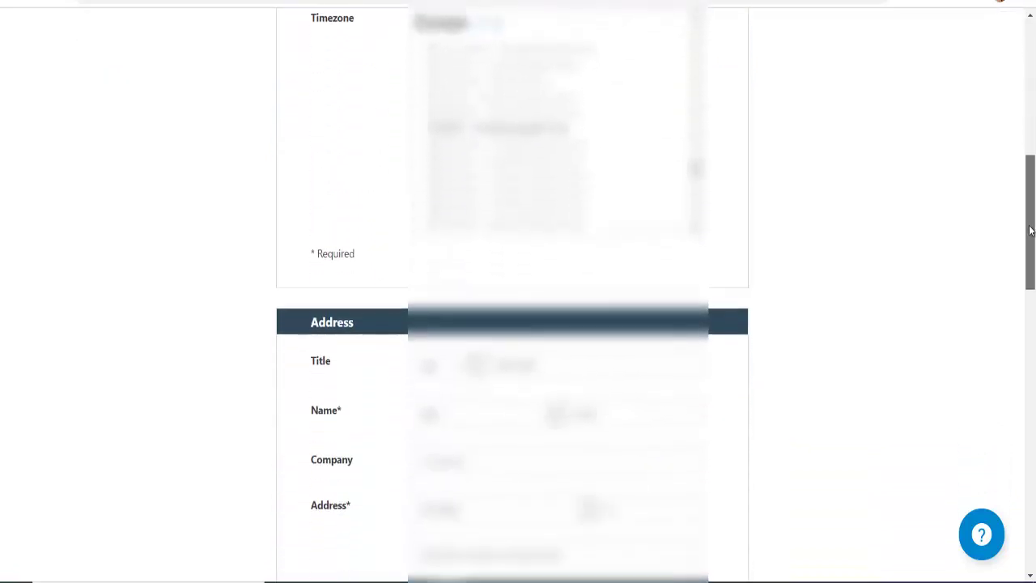
{"action": "left_click_drag", "start_coordinate": [1032, 280], "coordinate": [1032, 491]}
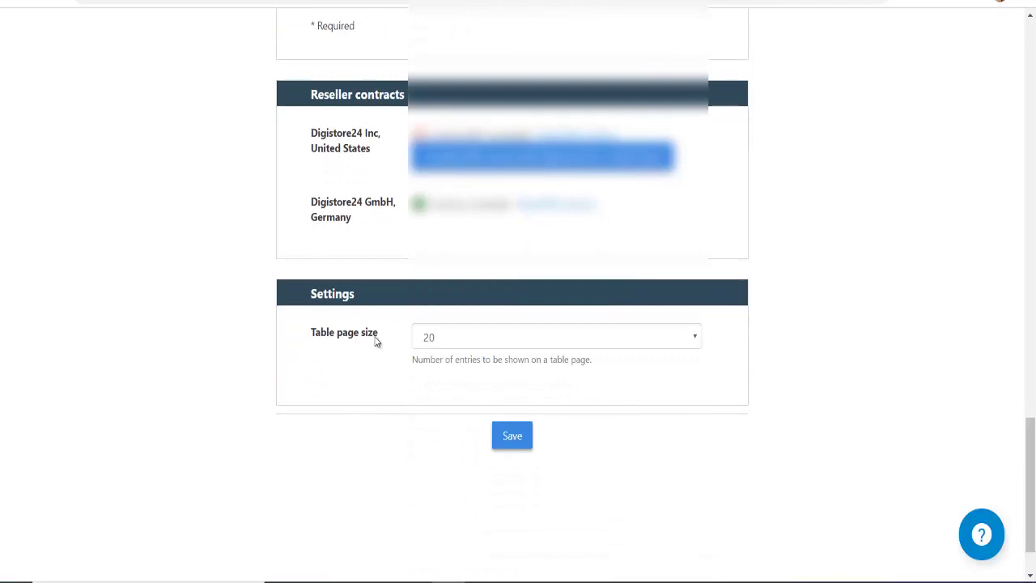
{"action": "left_click", "coordinate": [529, 339]}
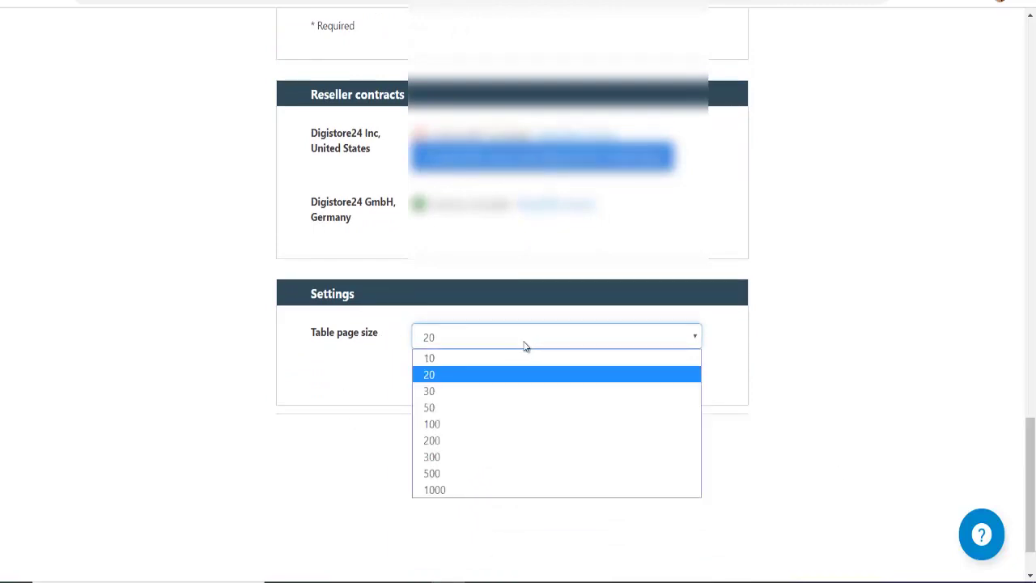
{"action": "left_click", "coordinate": [340, 432]}
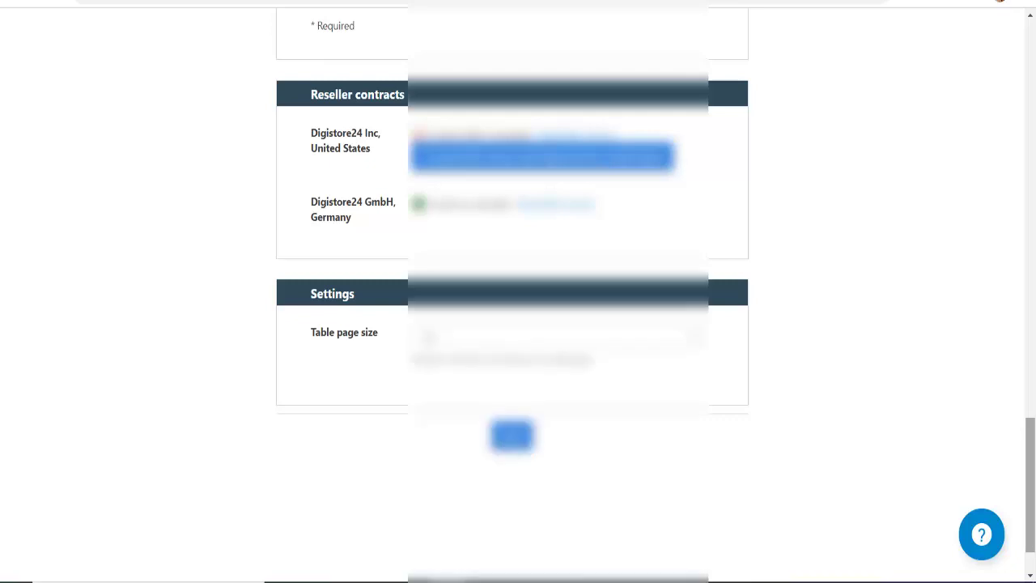
- Open the affiliate marketplace and show only the digital products in the Fitness & Health category
{"action": "left_click_drag", "start_coordinate": [1030, 485], "coordinate": [1033, 47]}
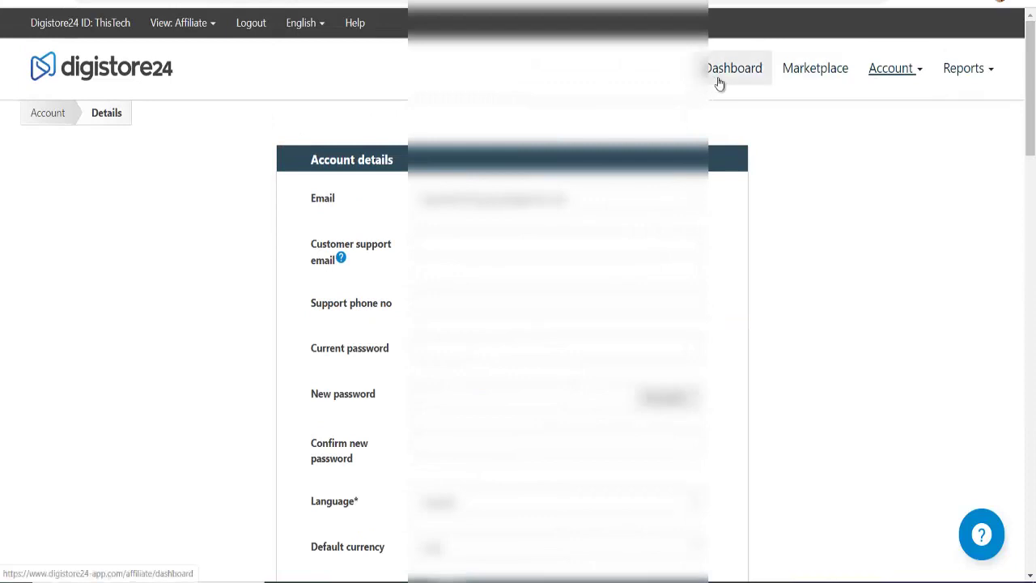
{"action": "left_click", "coordinate": [820, 77]}
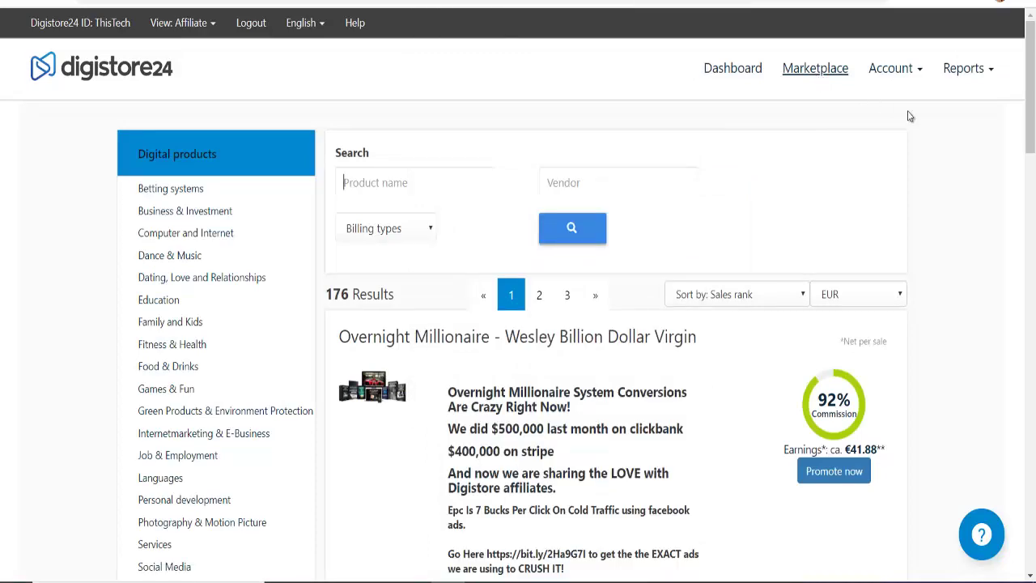
{"action": "left_click_drag", "start_coordinate": [1031, 125], "coordinate": [1033, 140]}
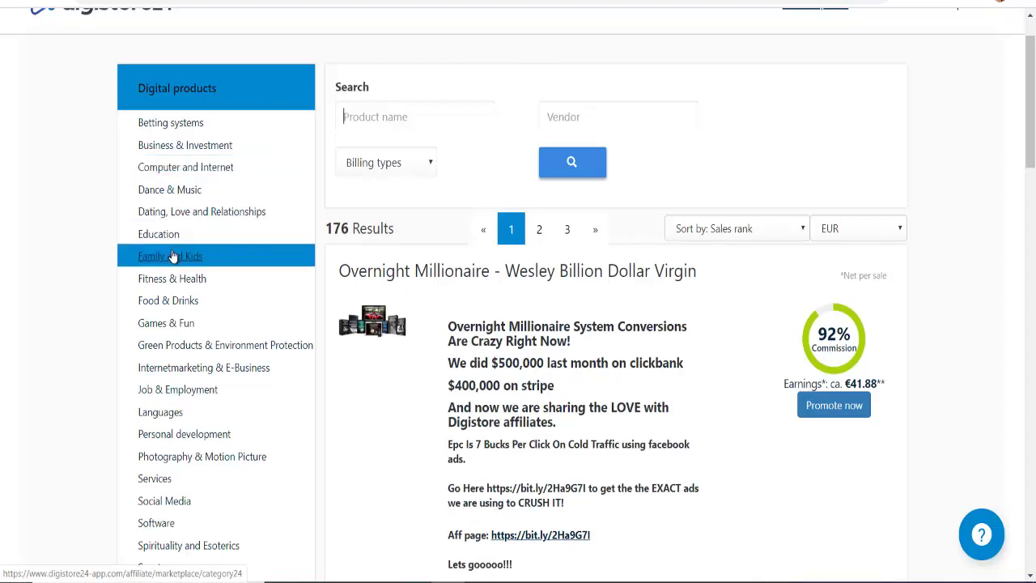
{"action": "left_click", "coordinate": [176, 279]}
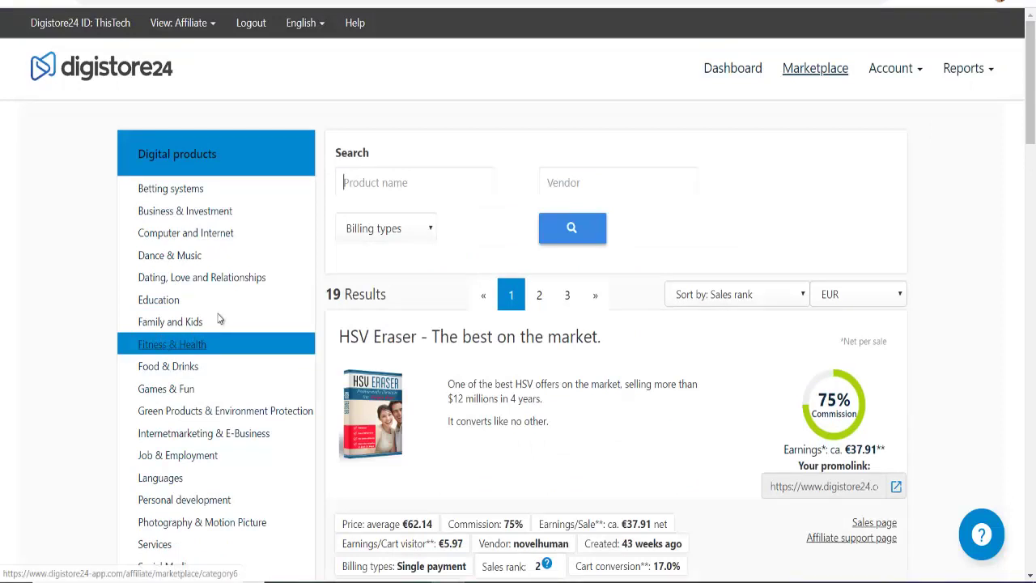
- Check the marketplace's product name search, billing type choices and sorting options without changing them
{"action": "left_click", "coordinate": [430, 172]}
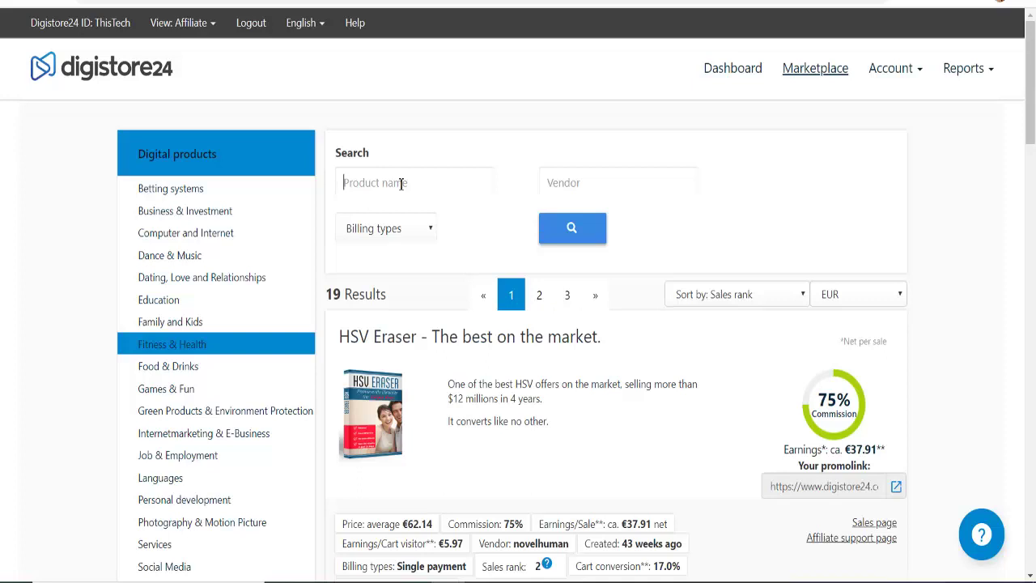
{"action": "left_click", "coordinate": [430, 230]}
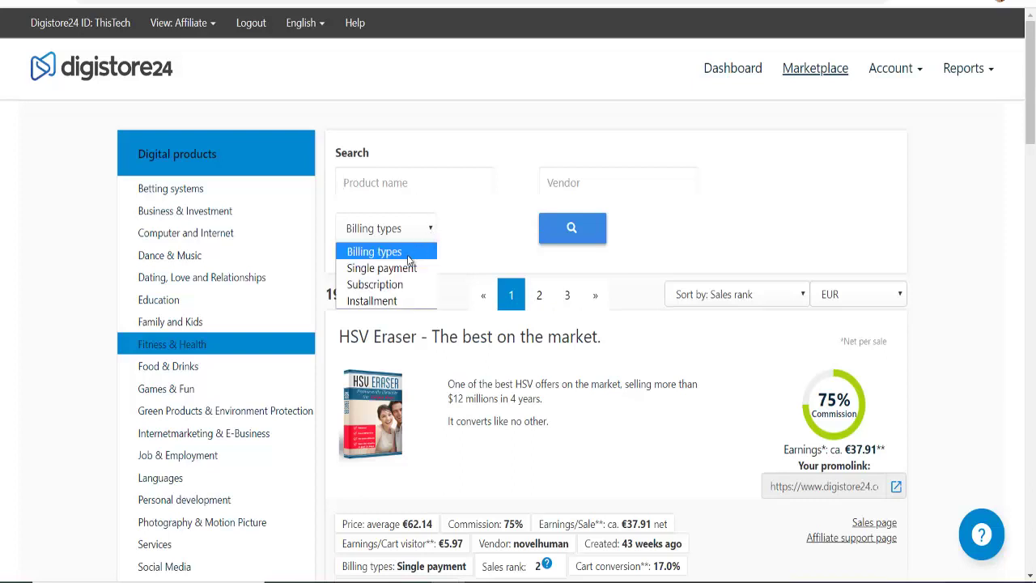
{"action": "left_click", "coordinate": [496, 225]}
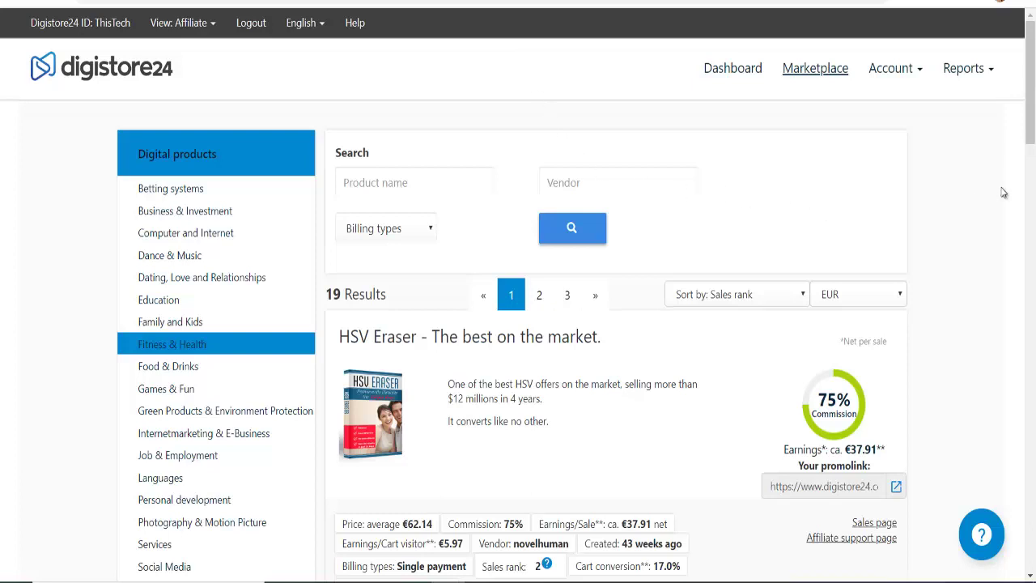
{"action": "left_click_drag", "start_coordinate": [1031, 140], "coordinate": [1031, 164]}
{"action": "left_click", "coordinate": [783, 170]}
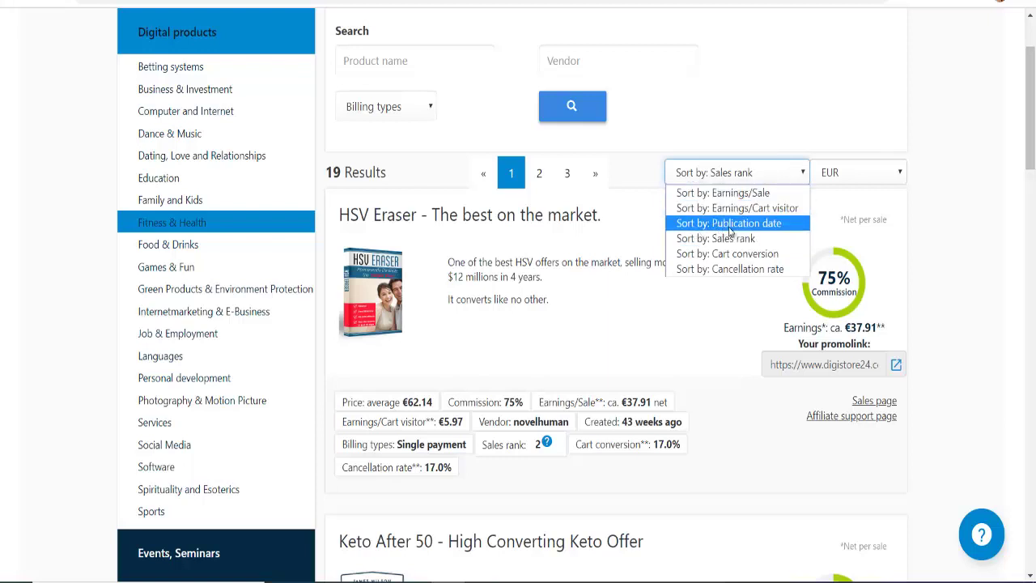
{"action": "left_click", "coordinate": [805, 140]}
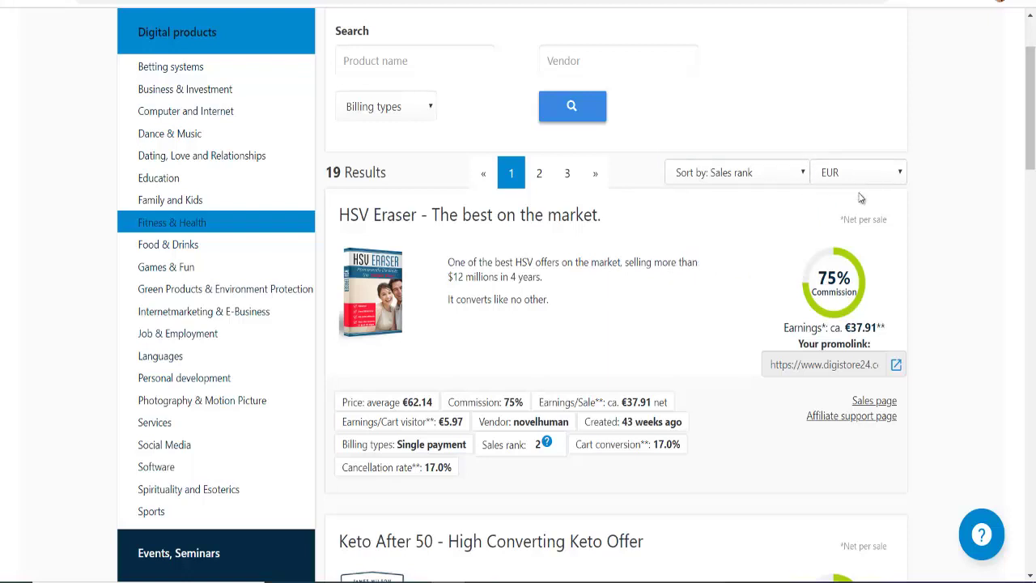
- Highlight the HSV Eraser offer's earnings amount and switch the marketplace currency to USD
{"action": "double_click", "coordinate": [859, 326]}
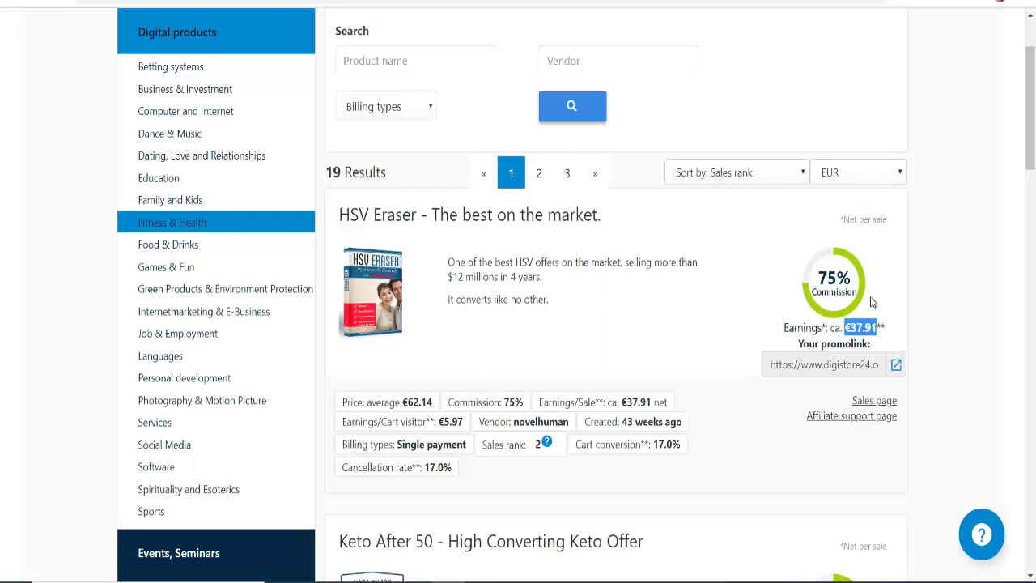
{"action": "left_click", "coordinate": [874, 173]}
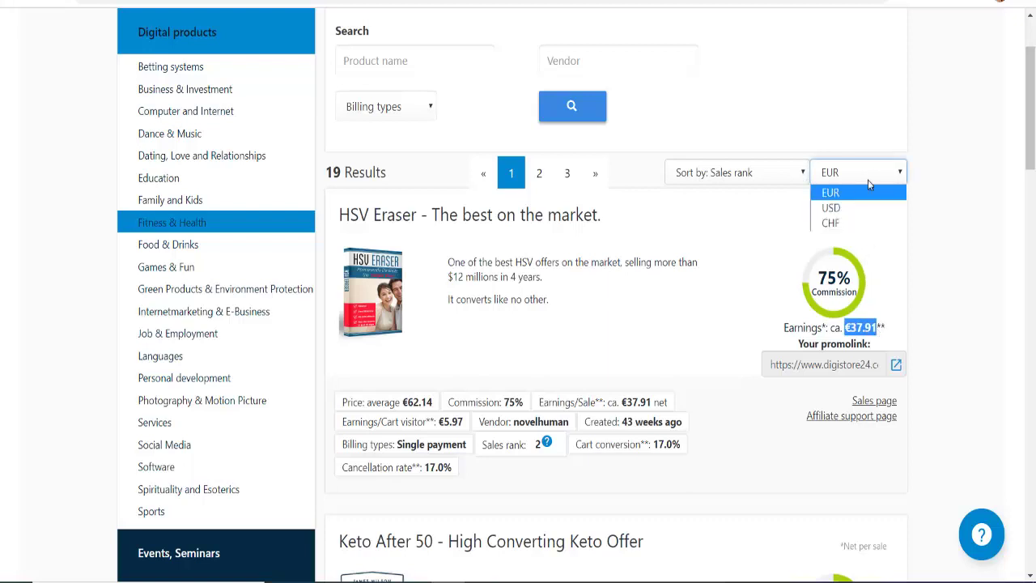
{"action": "left_click", "coordinate": [839, 208]}
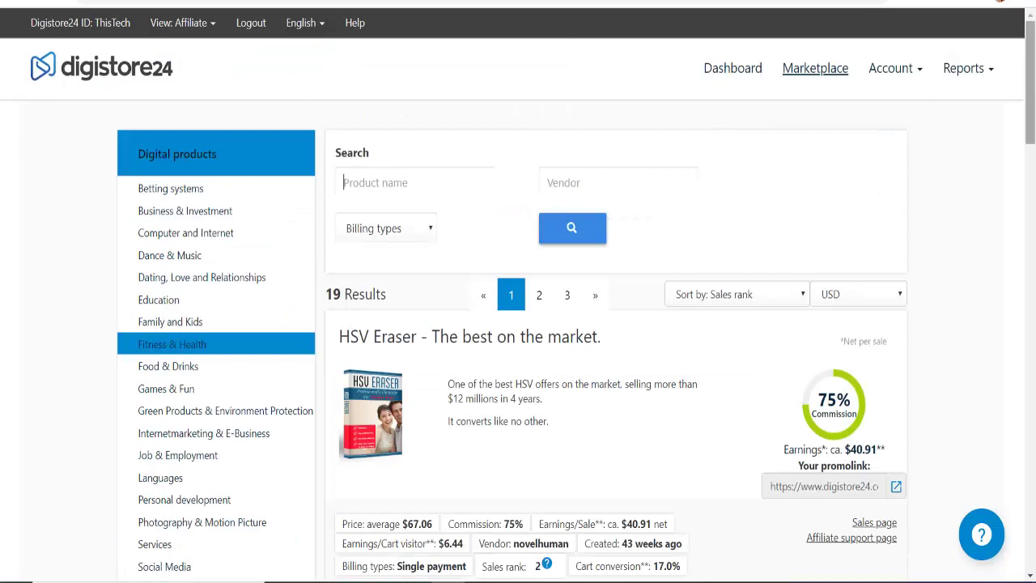
{"action": "left_click_drag", "start_coordinate": [1033, 115], "coordinate": [1033, 146]}
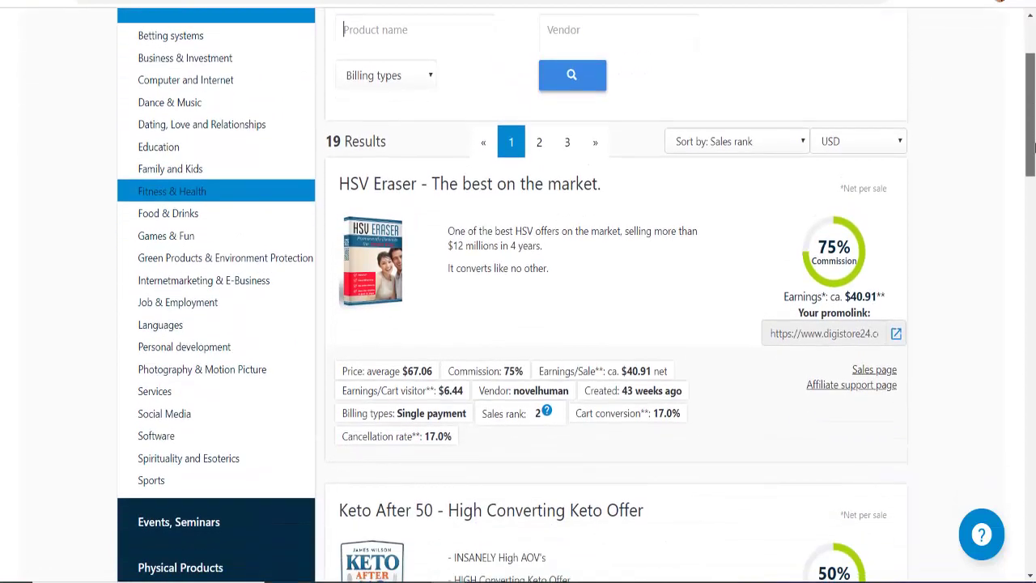